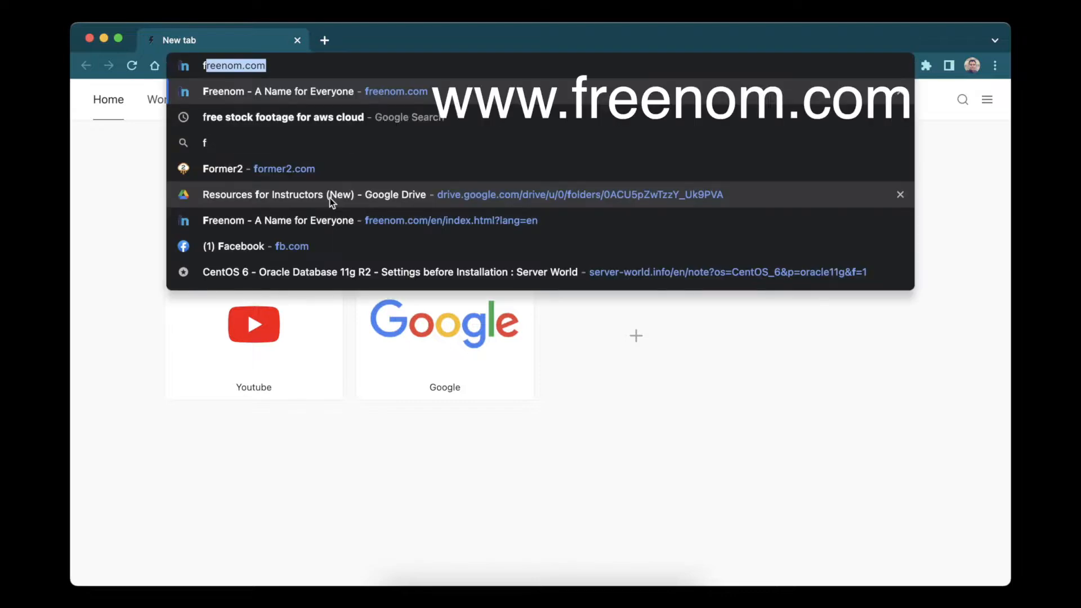
# Sign in to the Freenom client area at freenom.com with saved credentials and open Services.
pyautogui.press('Return')
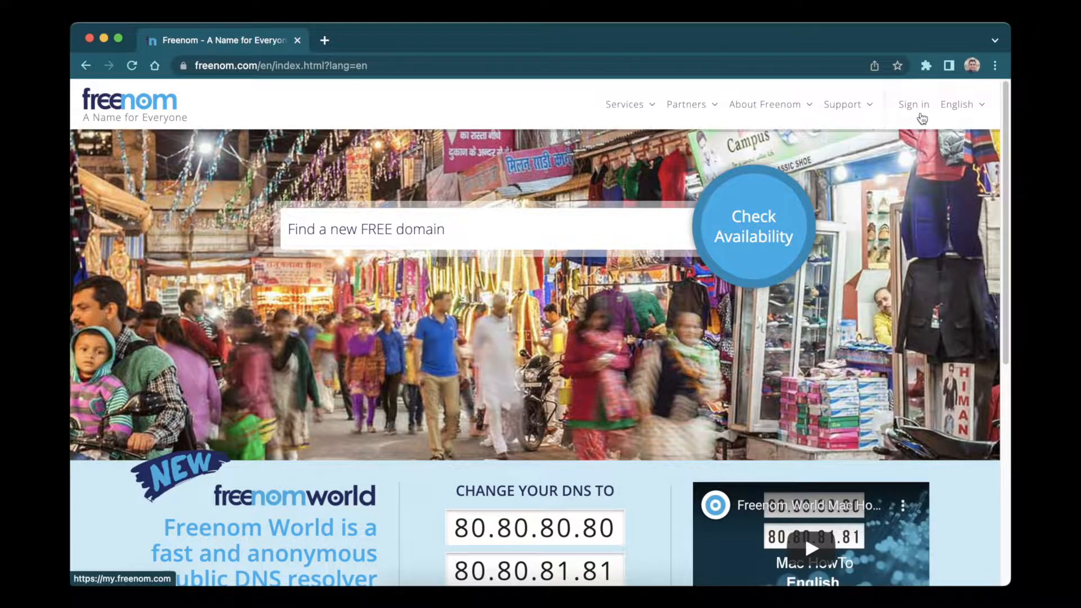
pyautogui.click(920, 115)
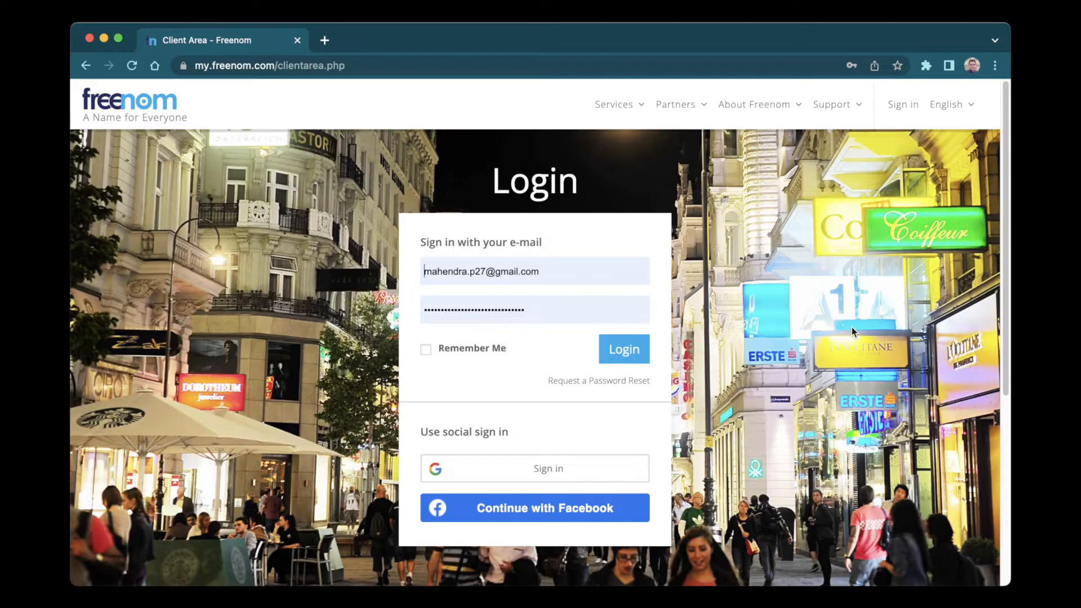
pyautogui.click(634, 355)
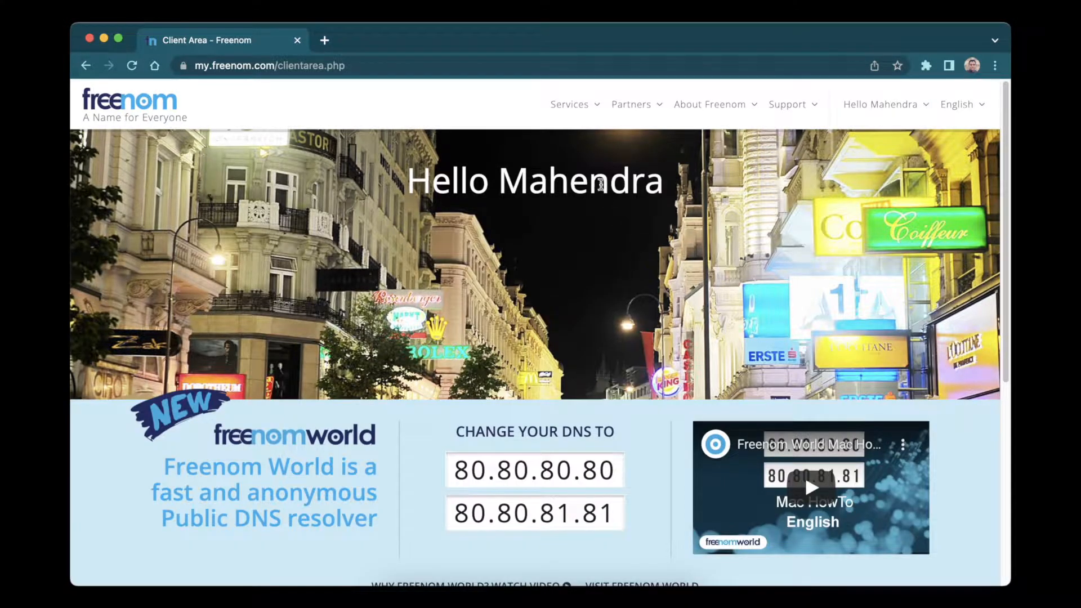
pyautogui.click(599, 107)
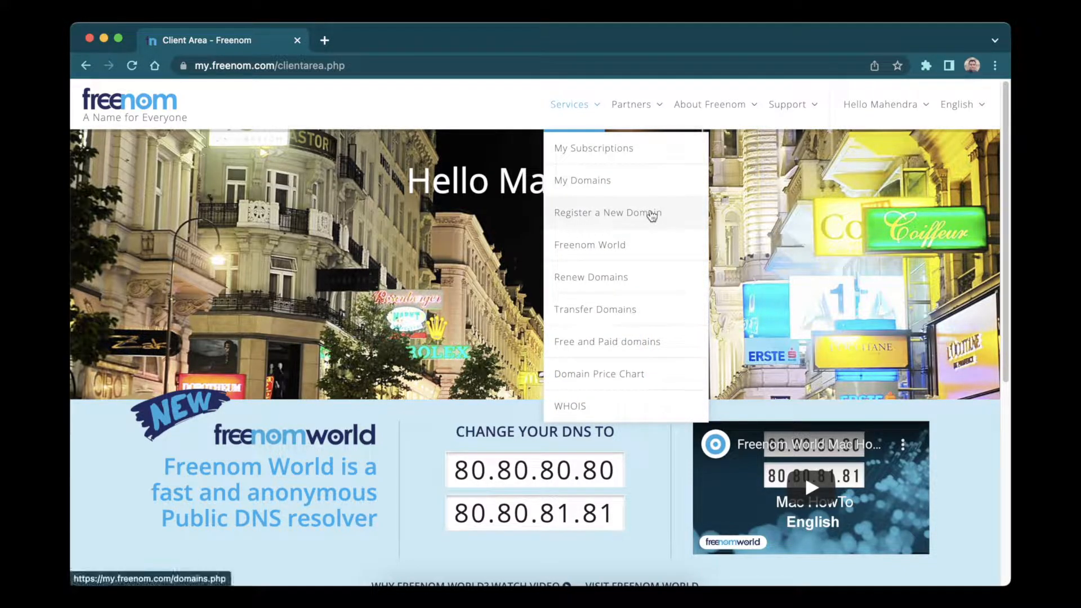
# Register cloudlab.gq free for 3 months at $0.00, accepting the terms and completing the order.
pyautogui.click(651, 215)
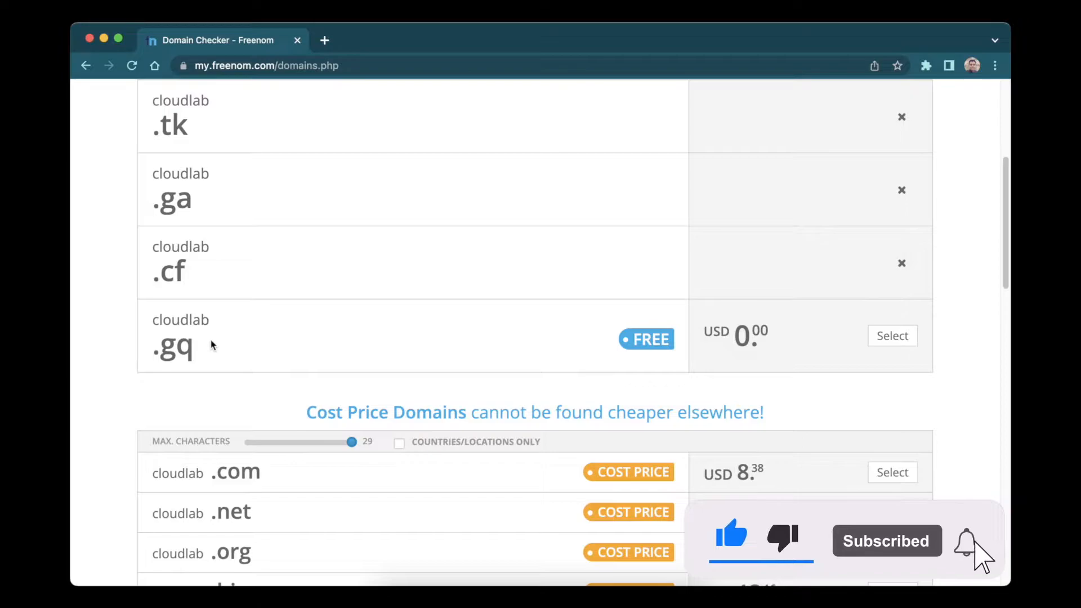
pyautogui.click(892, 336)
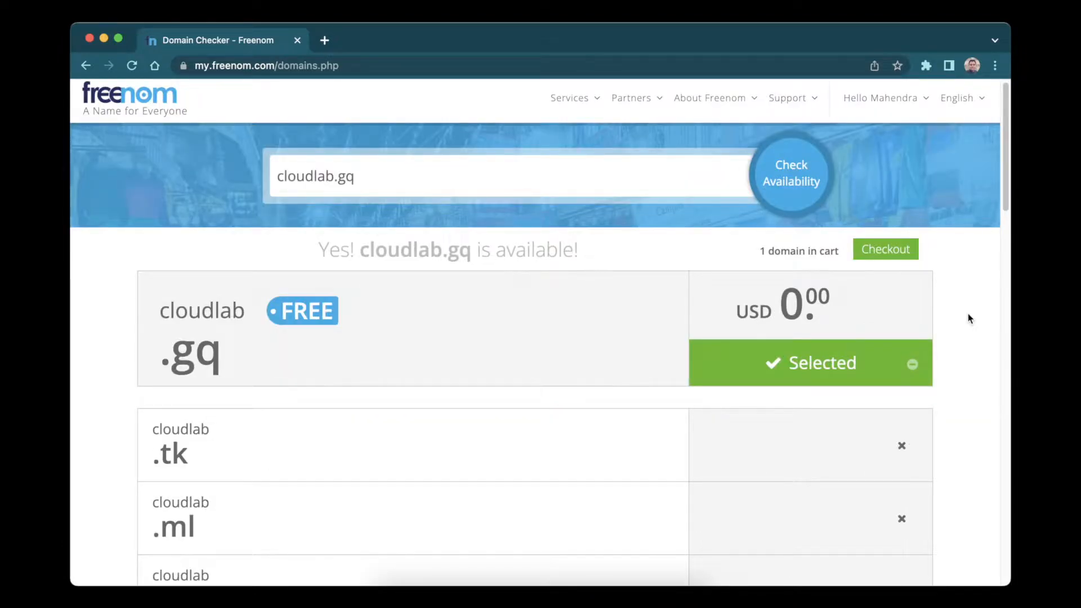
pyautogui.click(907, 250)
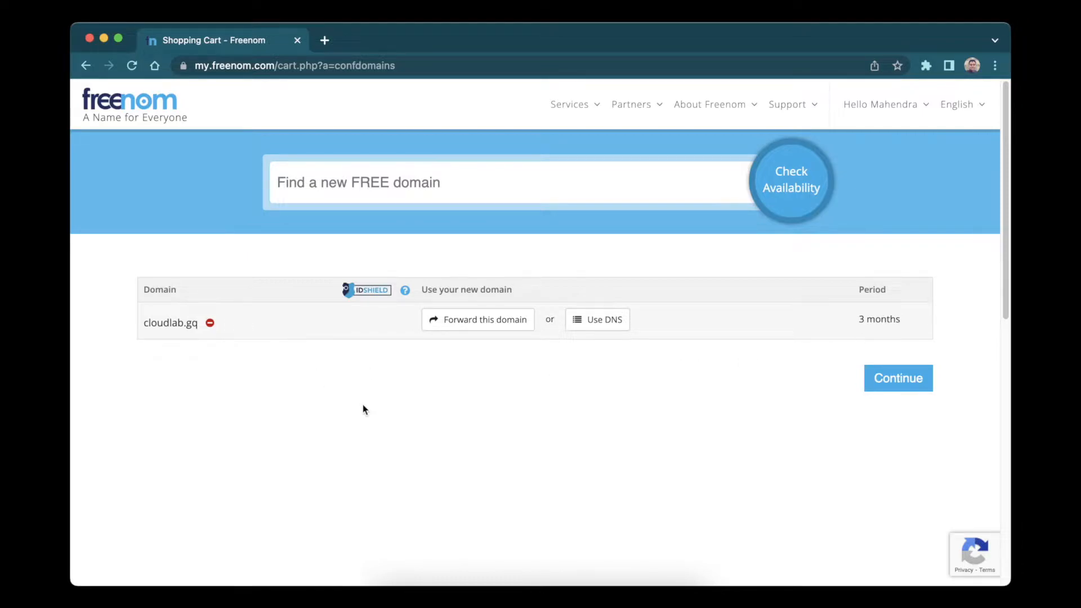
pyautogui.click(893, 383)
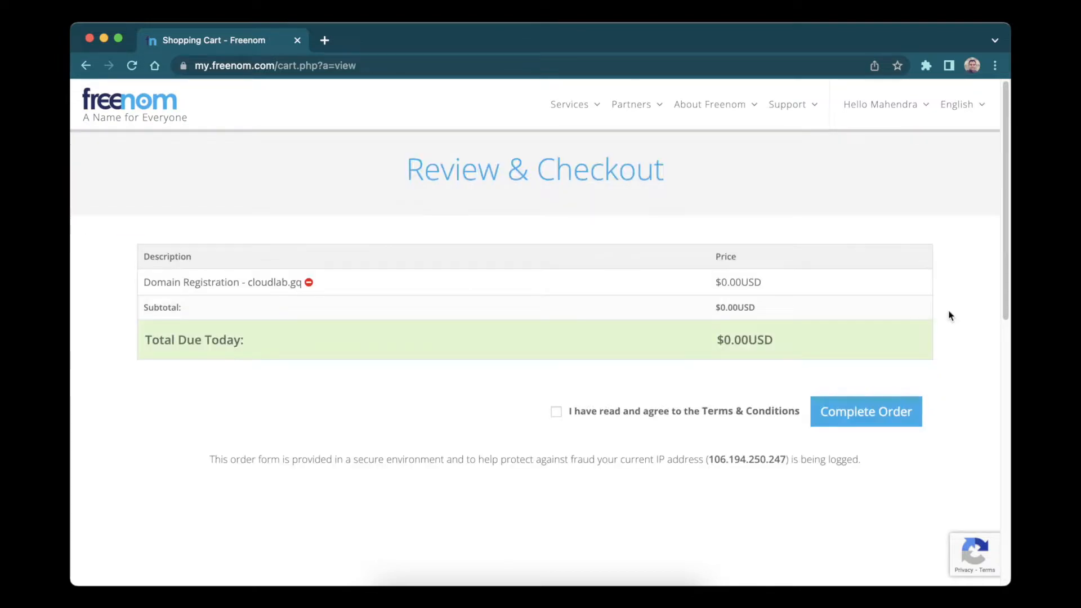
pyautogui.click(556, 415)
pyautogui.click(870, 416)
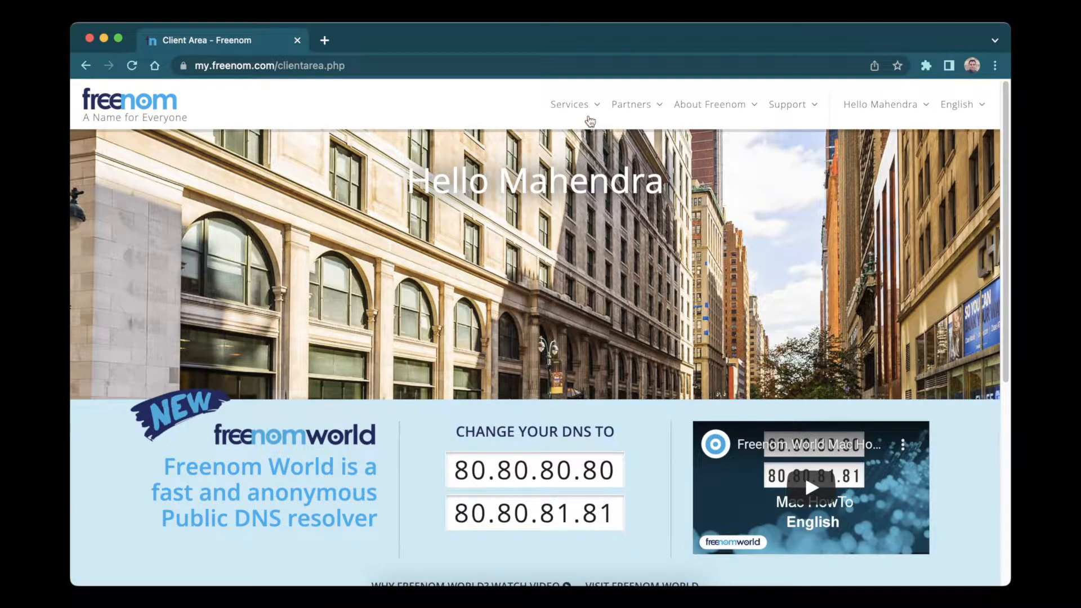
# List My Domains showing cloudlabs.tk and awsdemo.ga active, and open a blank browser tab.
pyautogui.click(596, 108)
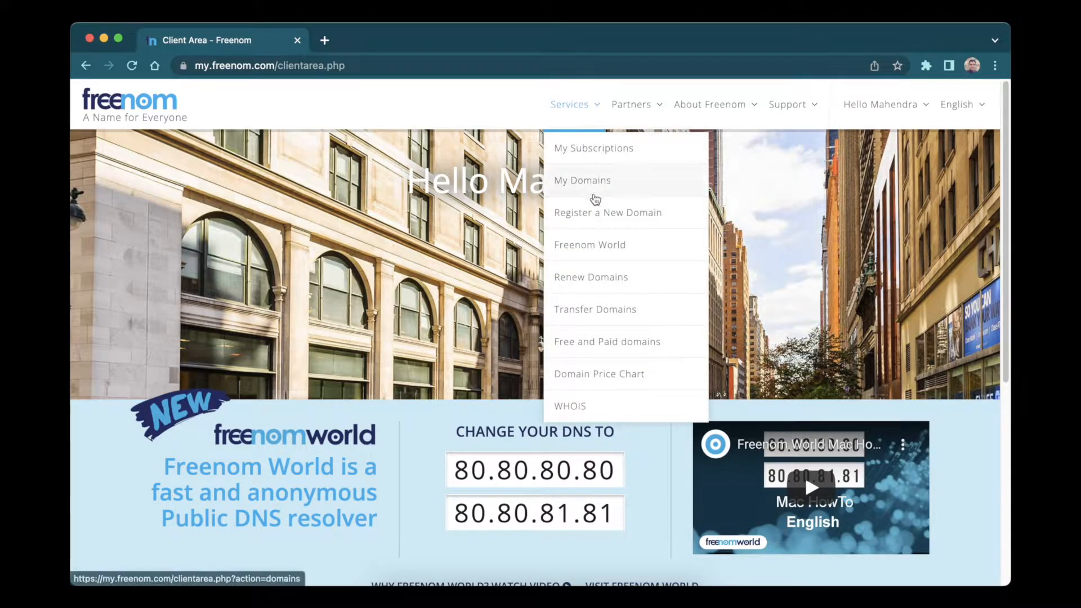
pyautogui.click(598, 194)
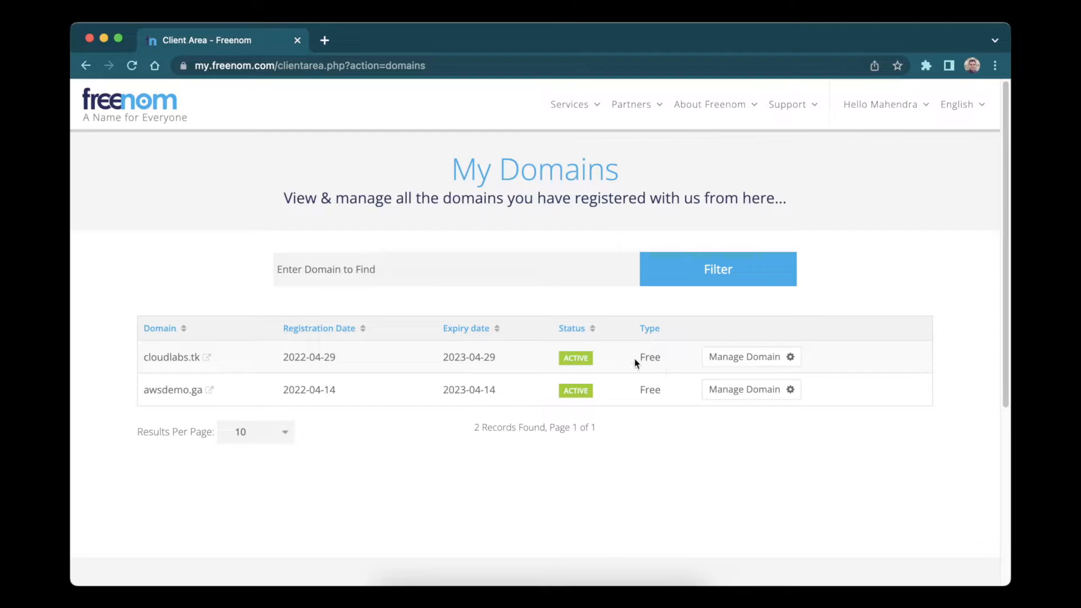
pyautogui.click(326, 40)
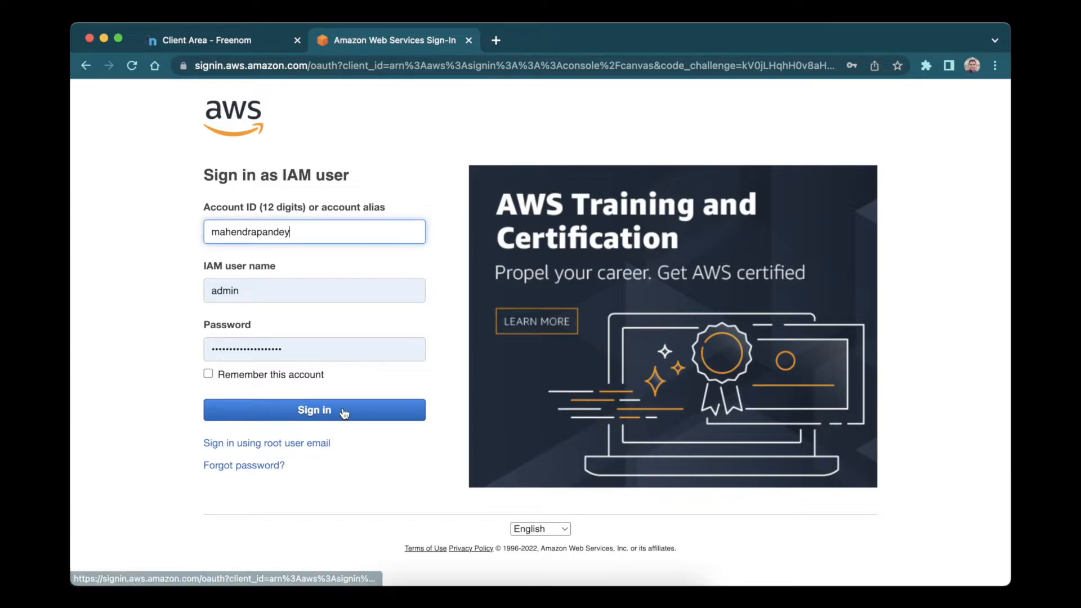
# Sign in to AWS and show Route 53 Hosted zones listing awsdemo.com and awsdemo.ga.
pyautogui.click(313, 413)
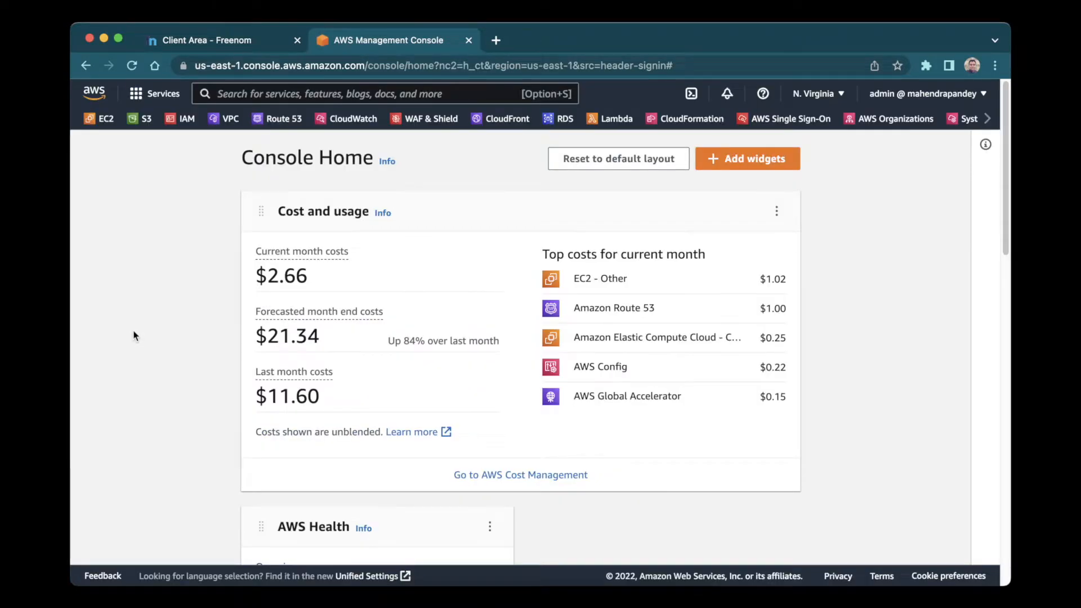
pyautogui.click(282, 119)
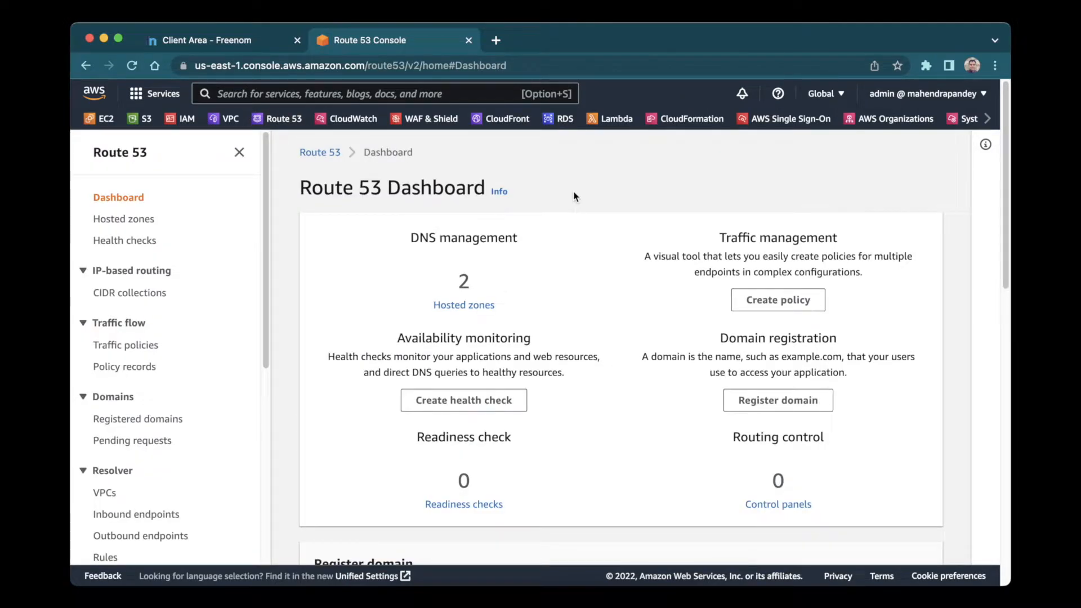
pyautogui.click(136, 222)
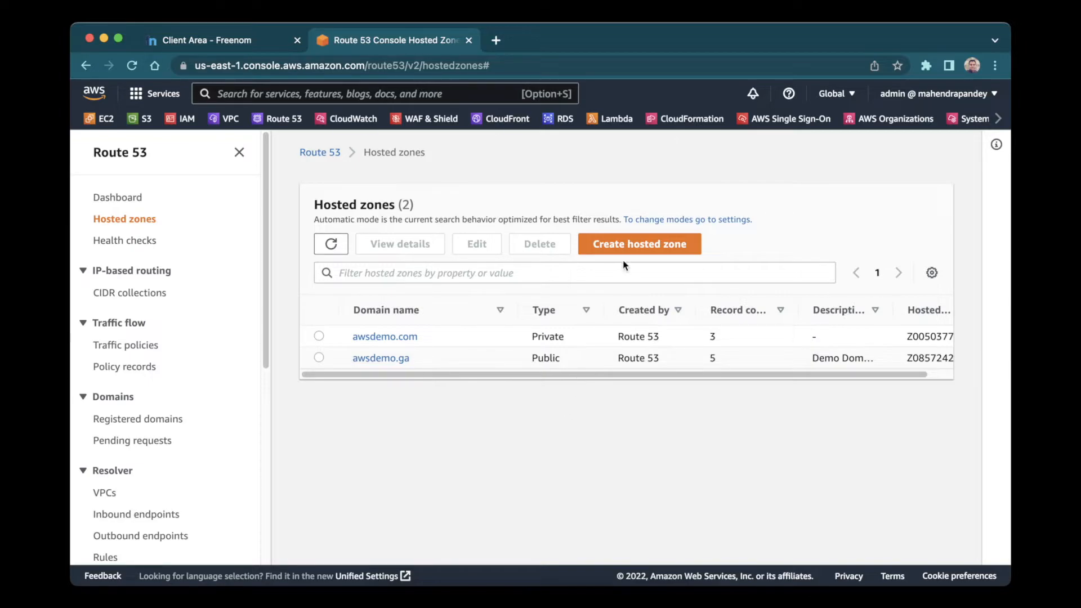
# Start a new hosted zone and enter the domain name cloudlabs.tk, checked against Freenom.
pyautogui.click(630, 247)
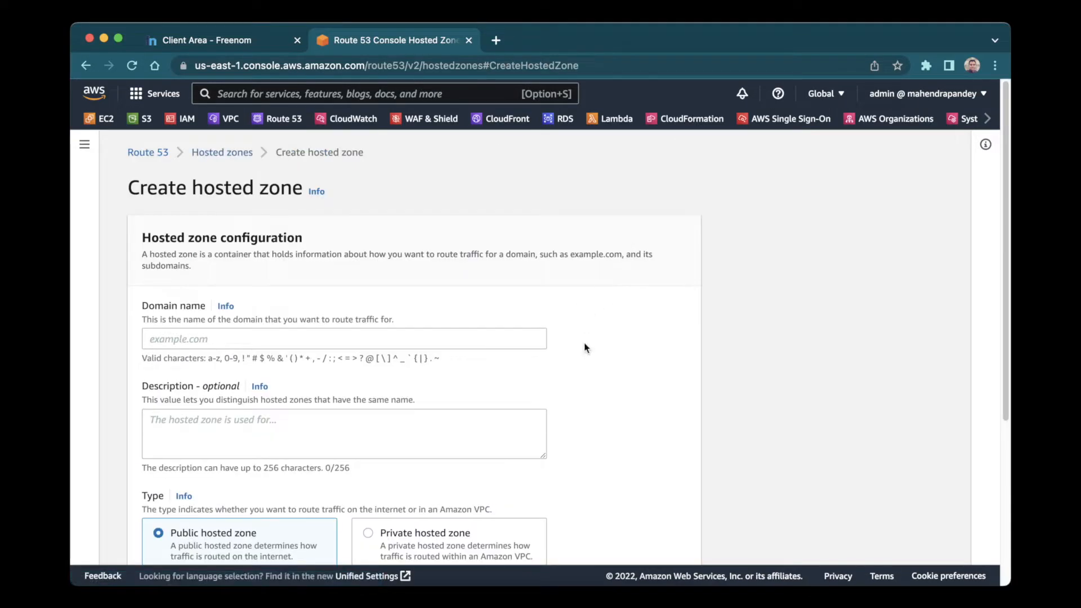
pyautogui.click(238, 339)
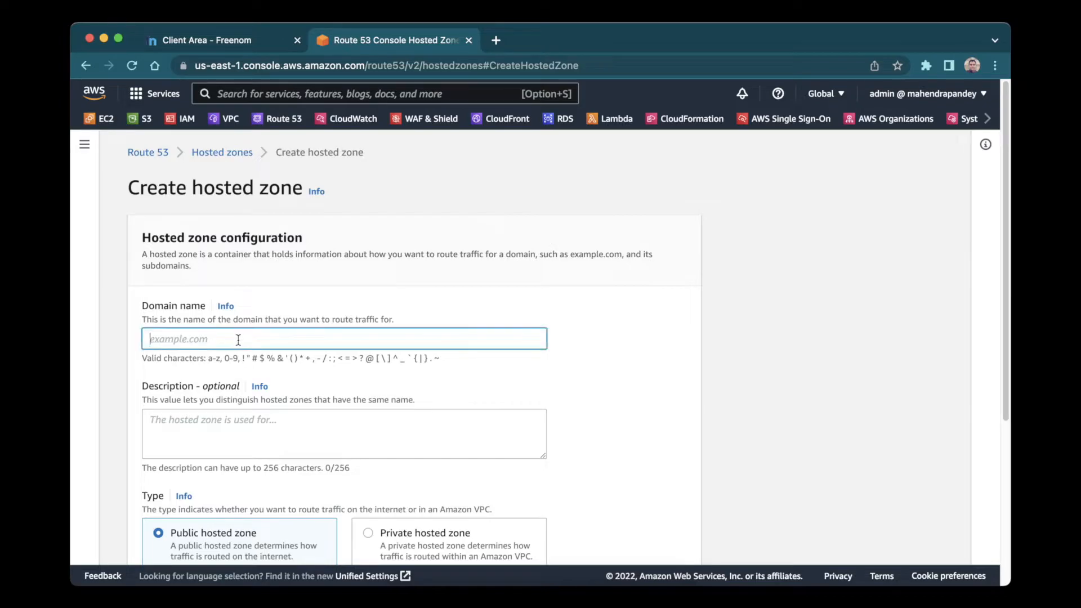
pyautogui.click(235, 40)
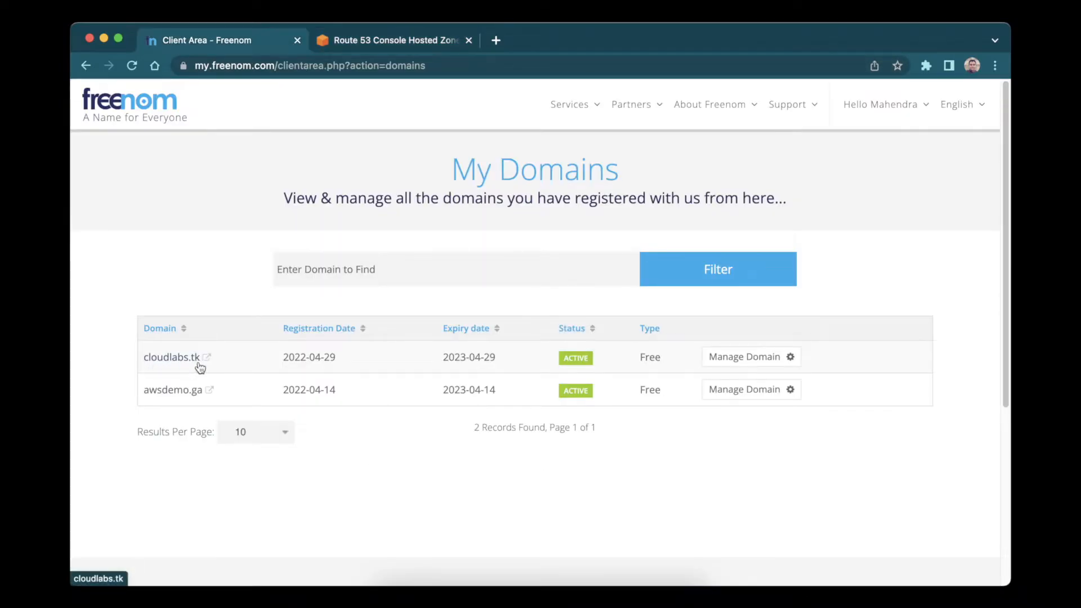
pyautogui.click(381, 45)
pyautogui.write('cloudlabs.tk')
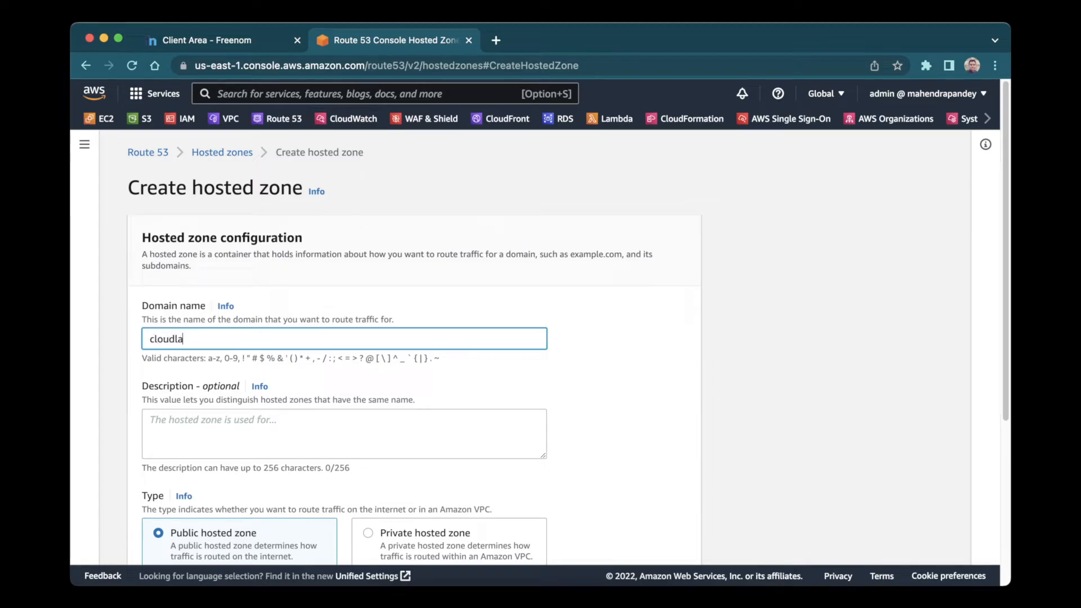
# Add the description 'Demo for Route53 on YT.' and create the public hosted zone.
pyautogui.scroll(-2, 253, 326)
pyautogui.click(189, 309)
pyautogui.write('Demo')
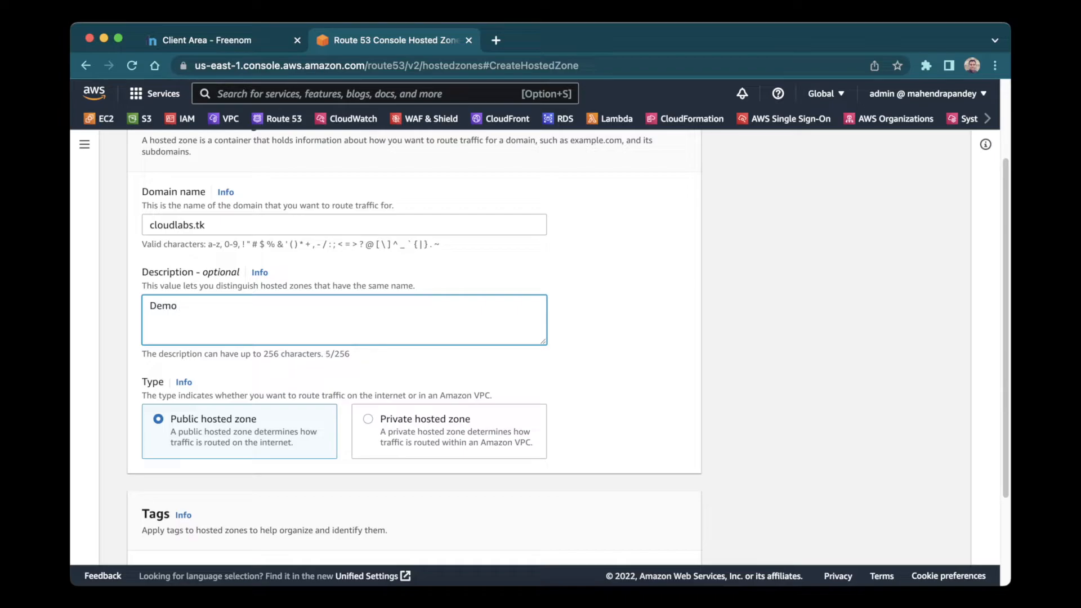
pyautogui.write(' for Route53 on YT.')
pyautogui.scroll(-2, 596, 301)
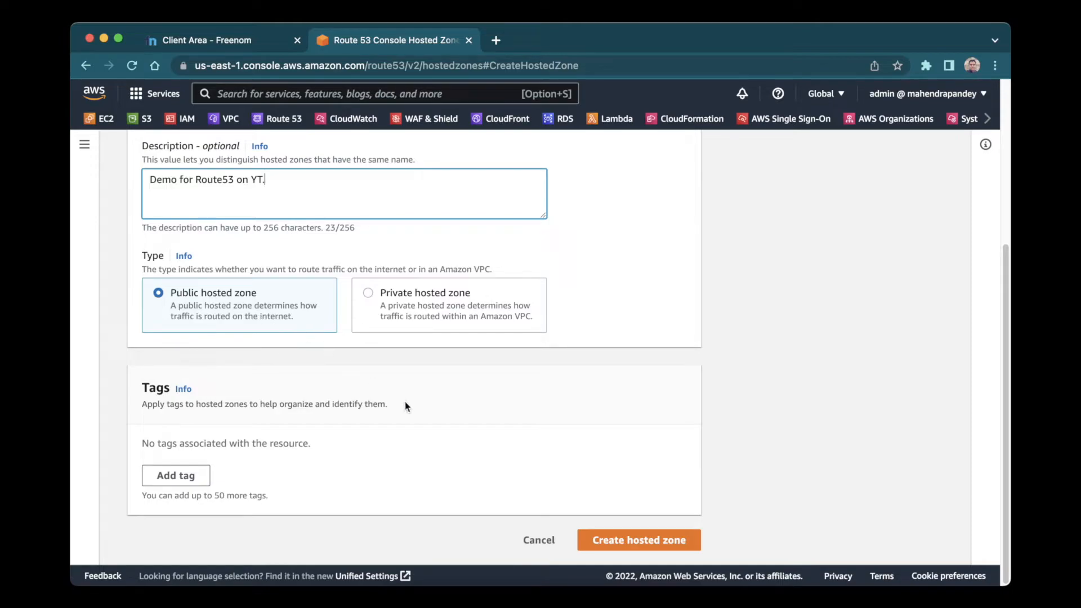
pyautogui.click(696, 542)
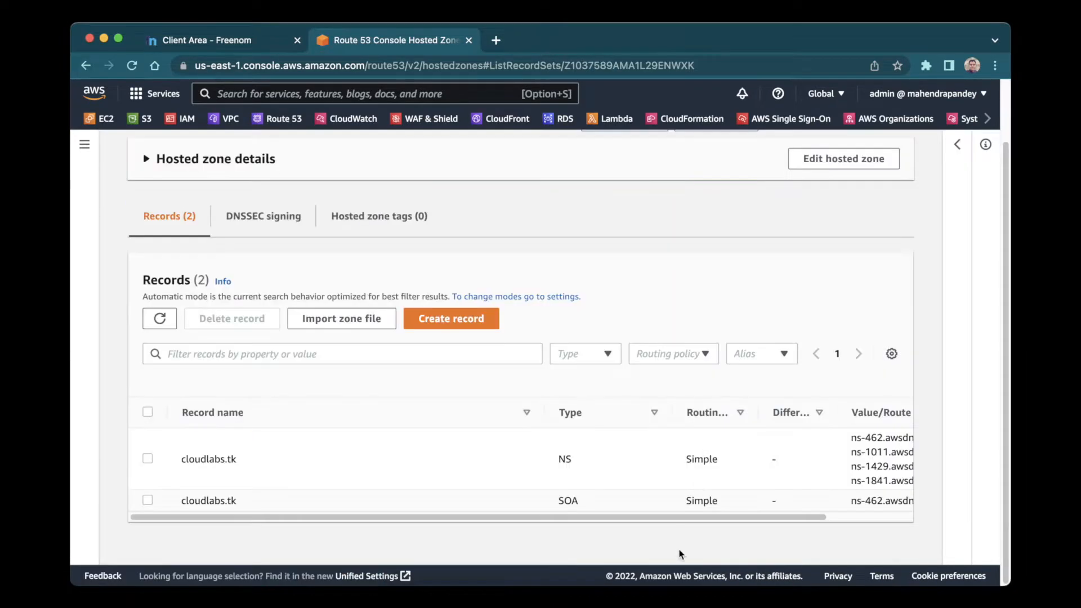
# Select the four awsdns name server values in cloudlabs.tk's NS record to copy them.
pyautogui.moveTo(672, 517); pyautogui.dragTo(757, 517)
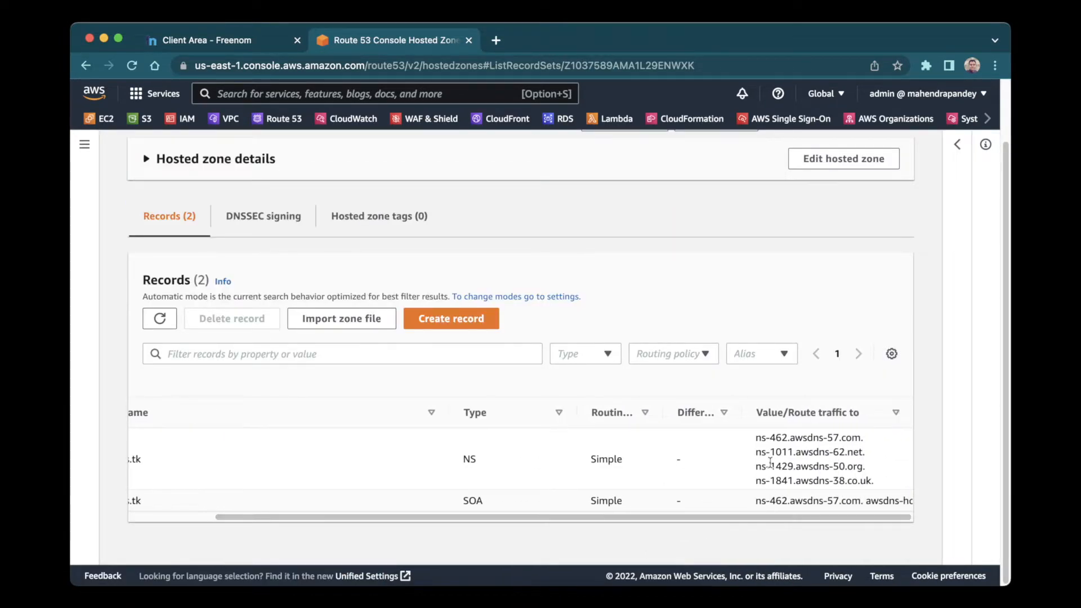
pyautogui.moveTo(756, 438); pyautogui.dragTo(876, 485)
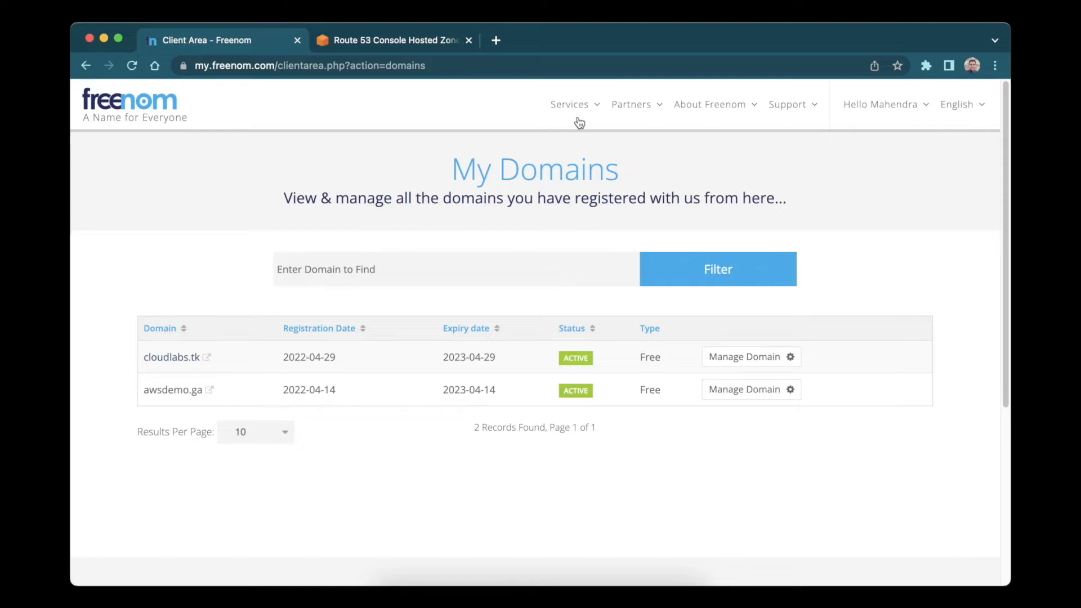
# Switch cloudlabs.tk's Freenom nameservers to the four custom Route 53 awsdns servers and save.
pyautogui.click(603, 105)
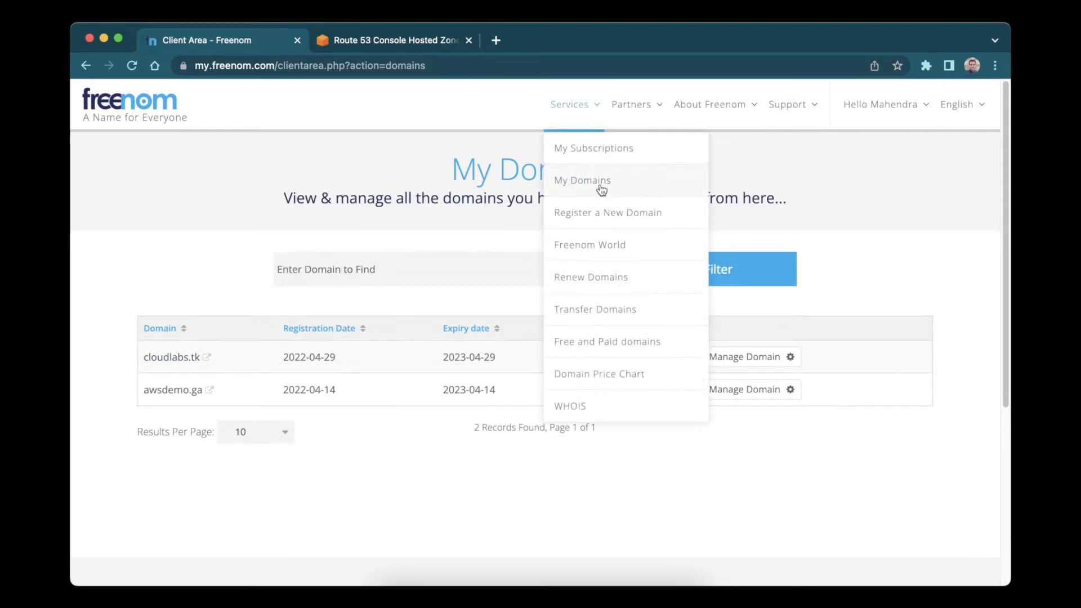
pyautogui.click(195, 272)
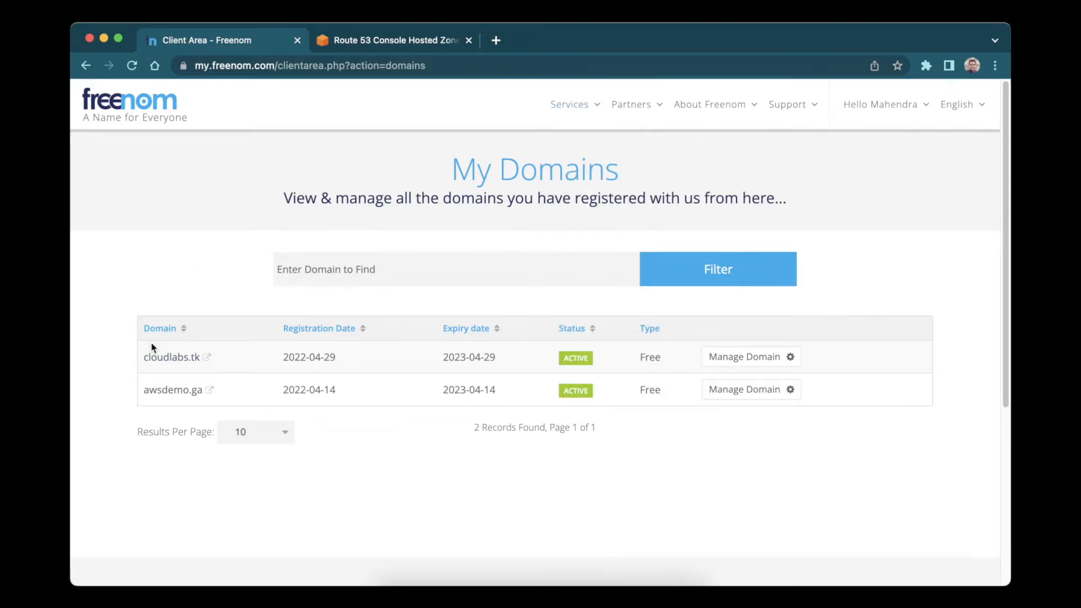
pyautogui.click(747, 358)
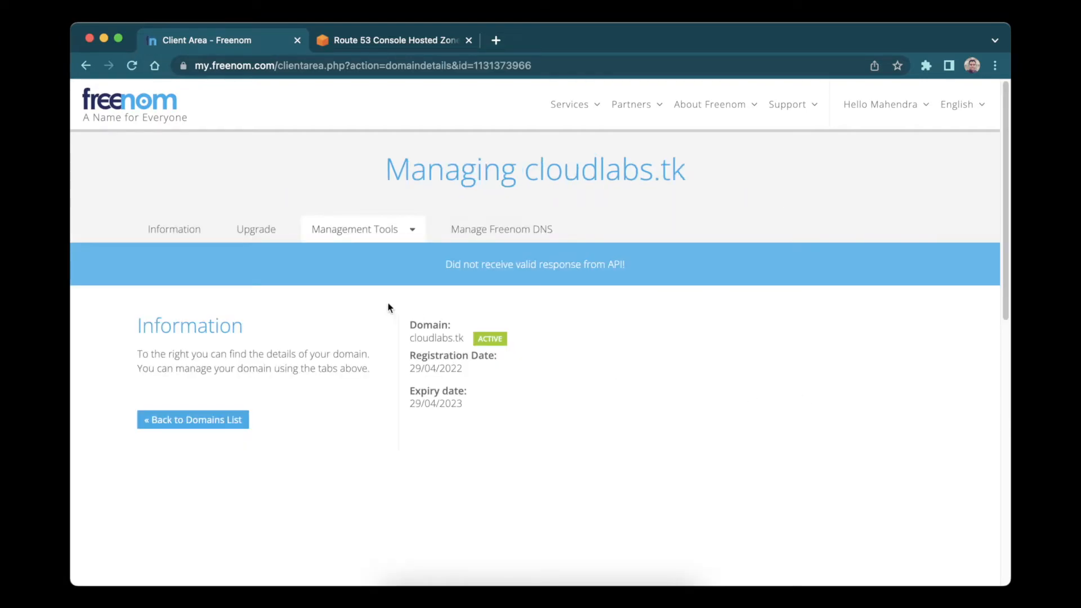
pyautogui.click(415, 234)
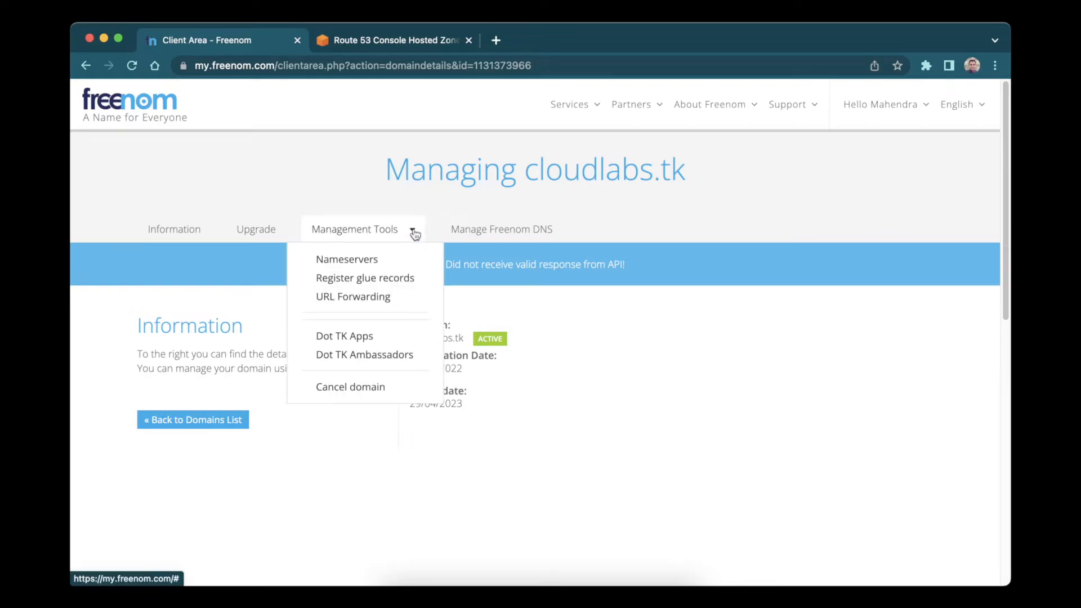
pyautogui.click(392, 260)
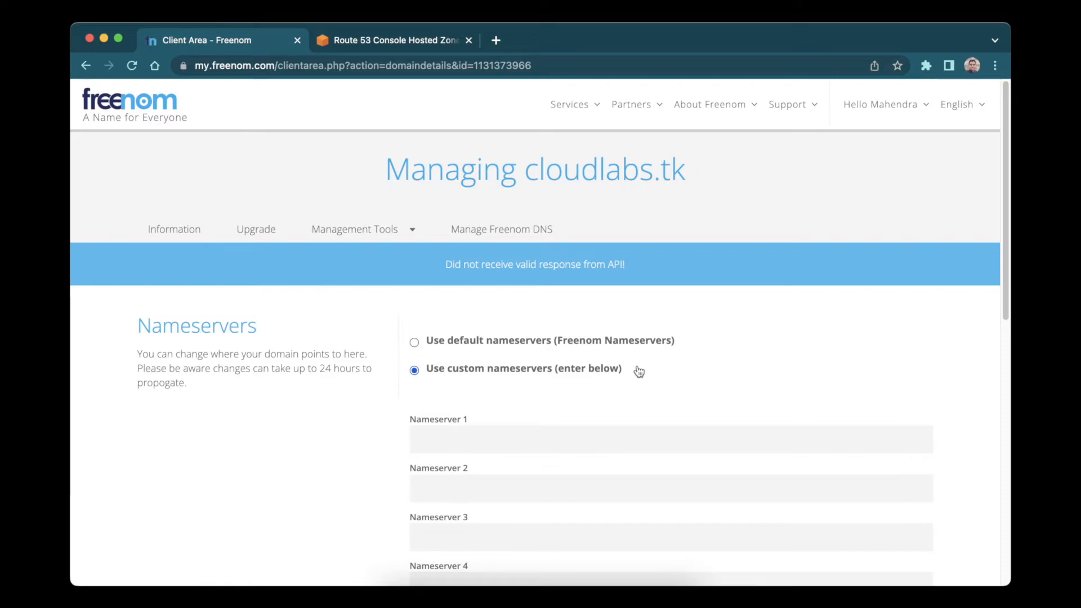
pyautogui.click(441, 347)
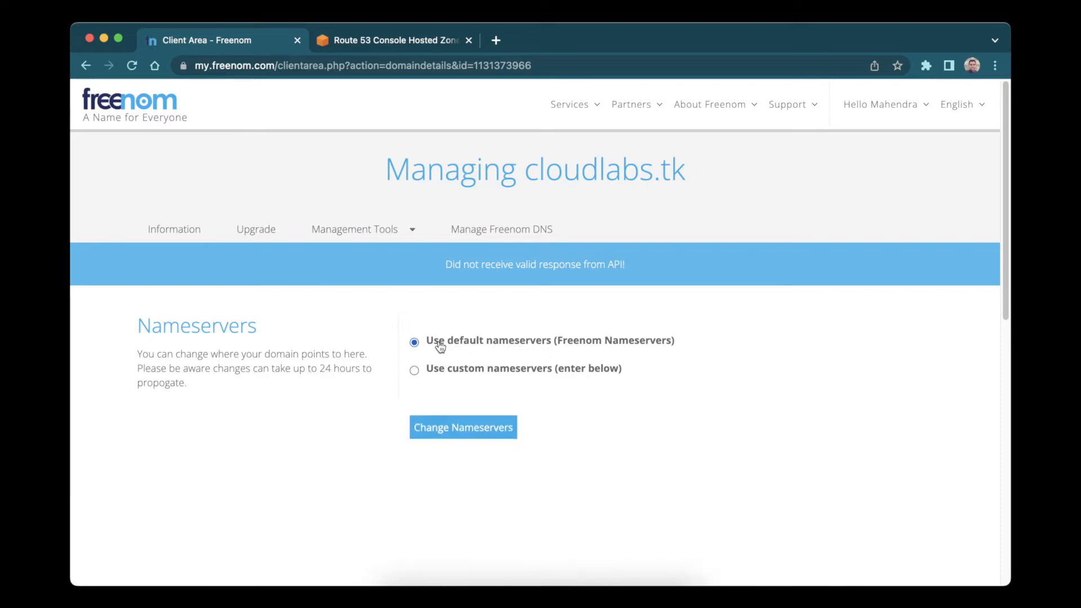
pyautogui.click(414, 370)
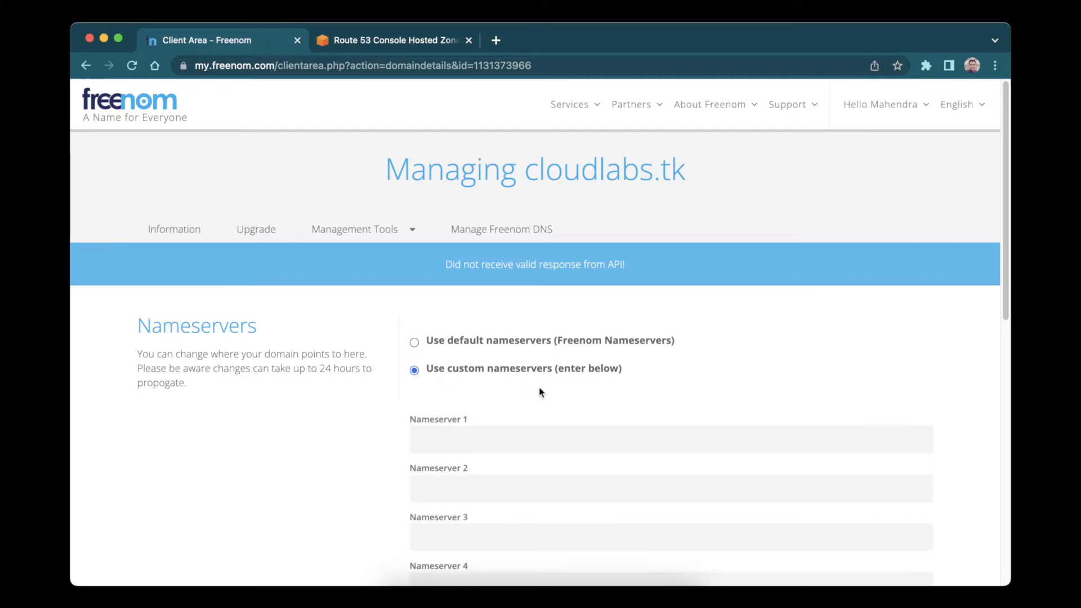
pyautogui.scroll(-1, 732, 377)
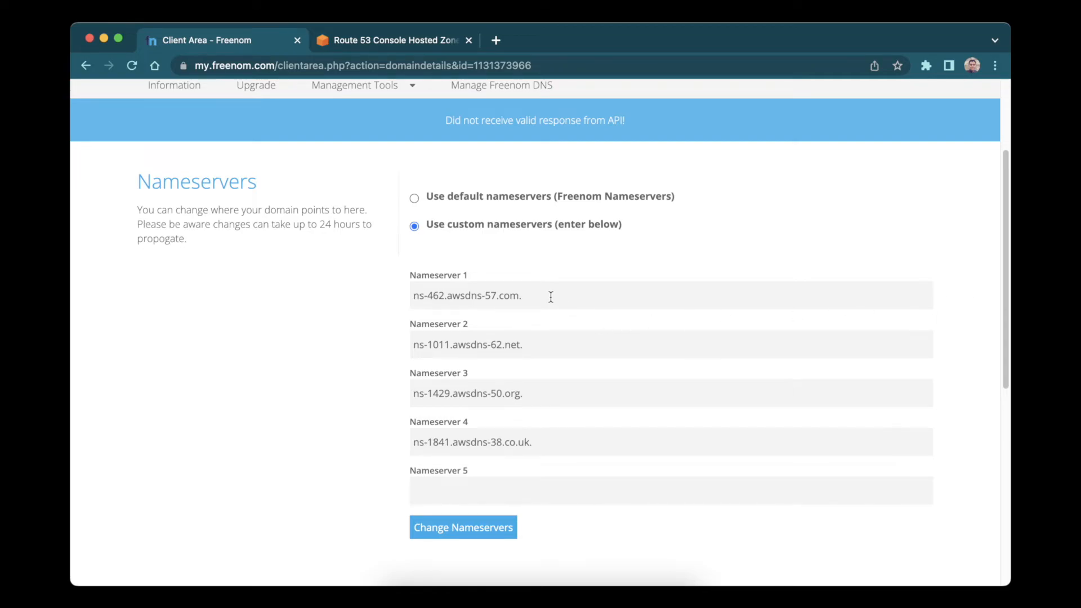
pyautogui.click(466, 534)
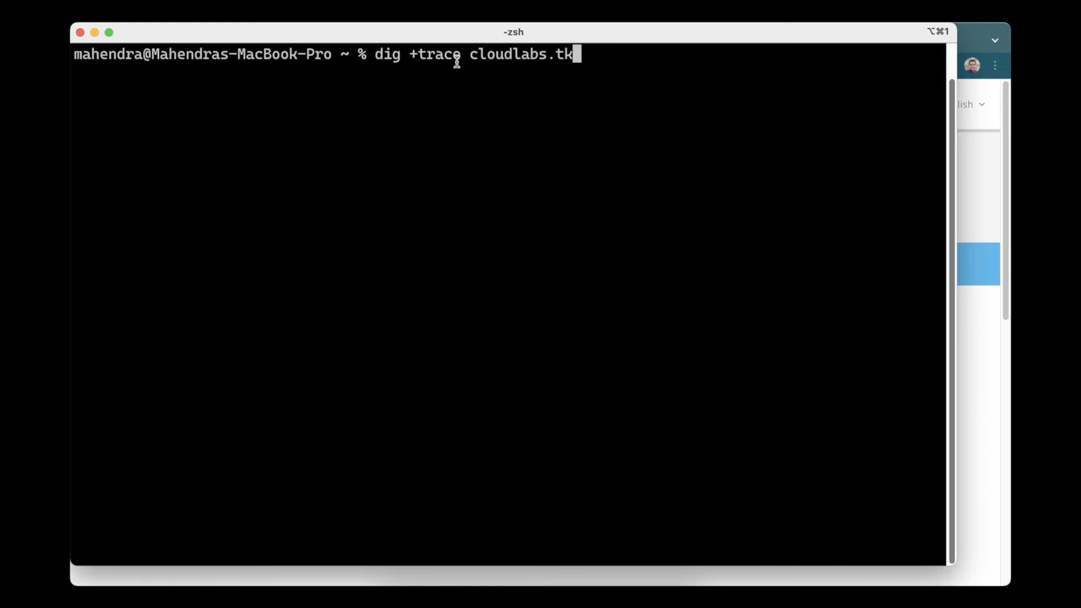
# Run dig +trace cloudlabs.tk and confirm delegation to the four awsdns name servers.
pyautogui.moveTo(474, 55); pyautogui.dragTo(504, 54)
pyautogui.click(804, 227)
pyautogui.press('Return')
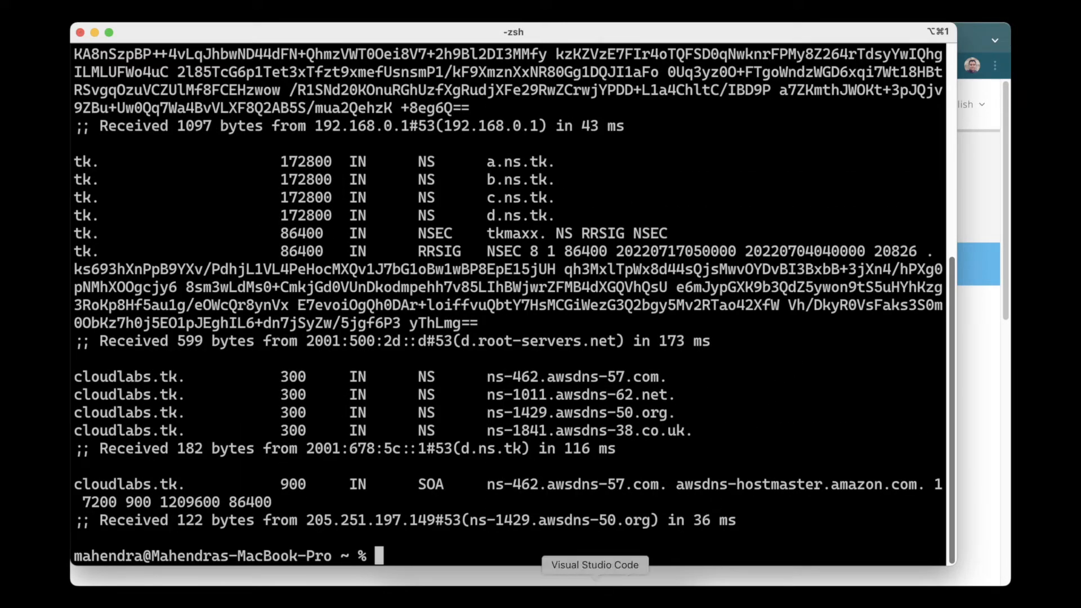
pyautogui.click(595, 580)
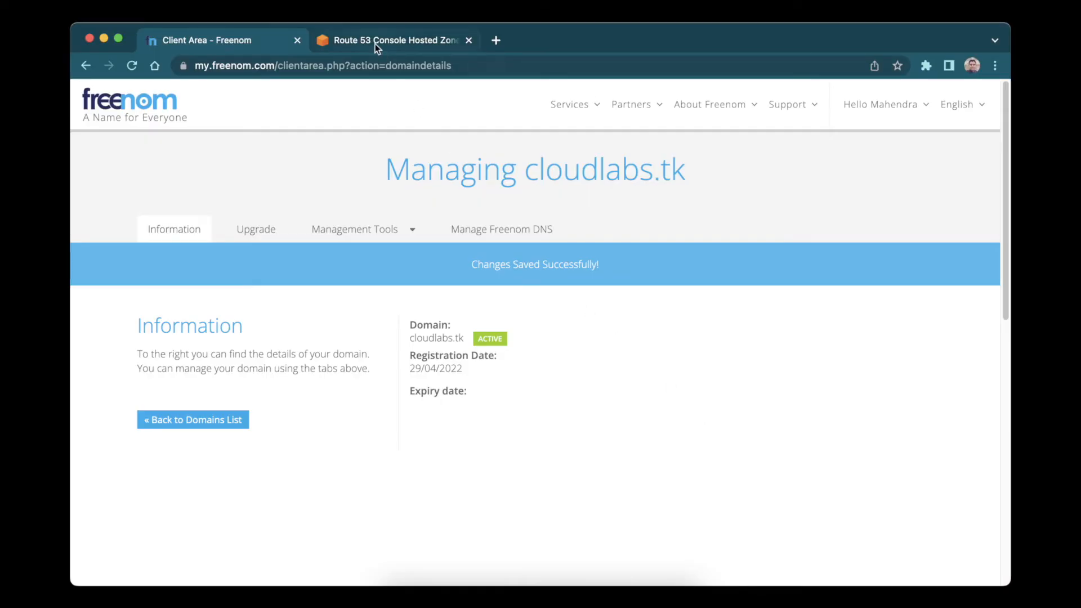
# Create an A record named test with value 1.1.1.1 and 1-minute TTL in cloudlabs.tk.
pyautogui.click(375, 44)
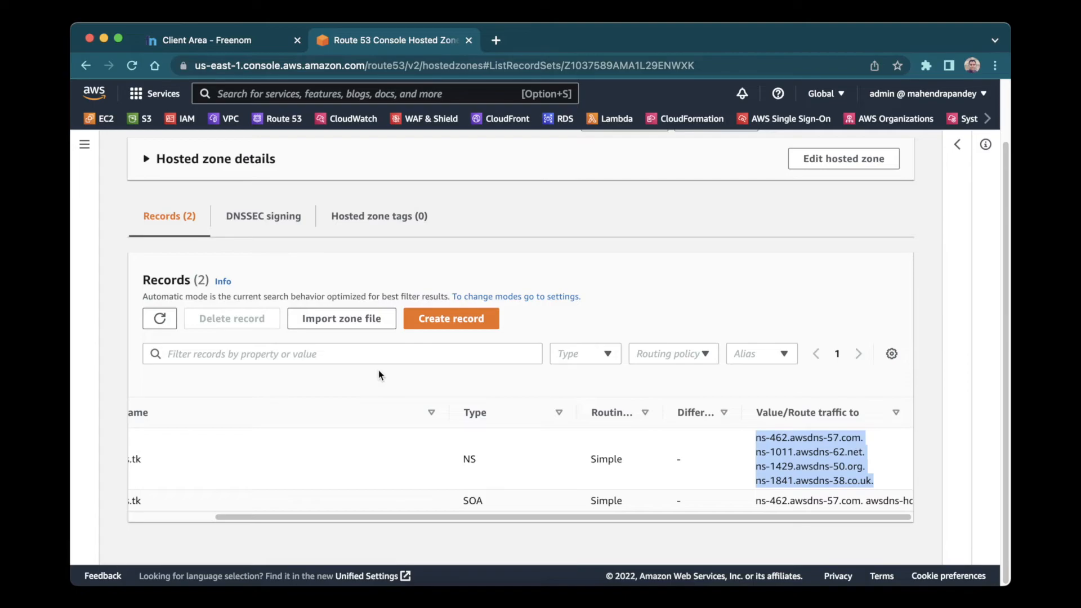
pyautogui.scroll(2, 375, 361)
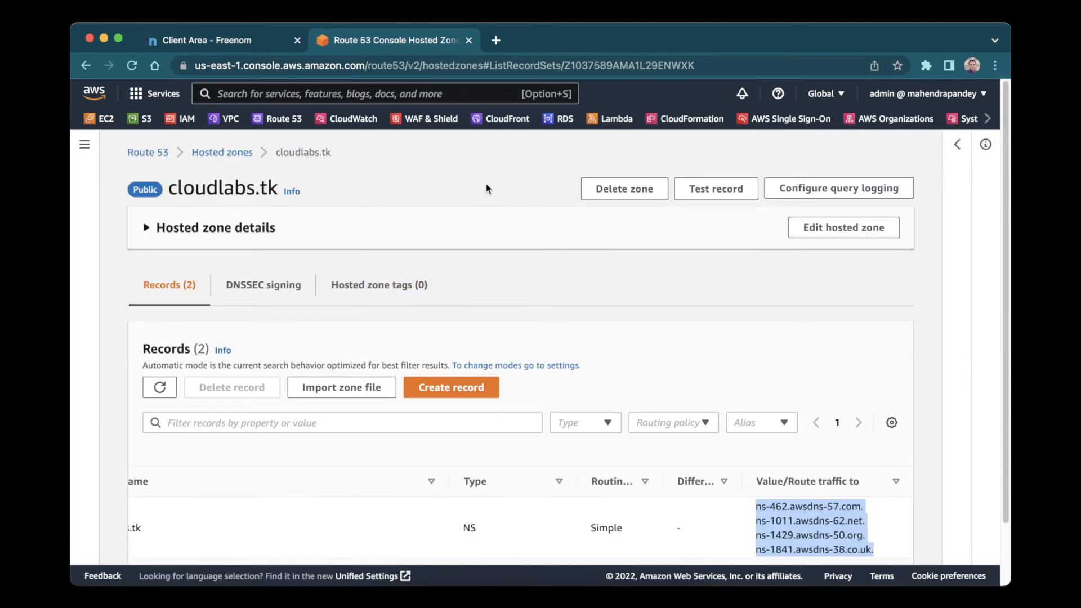
pyautogui.scroll(-2, 485, 183)
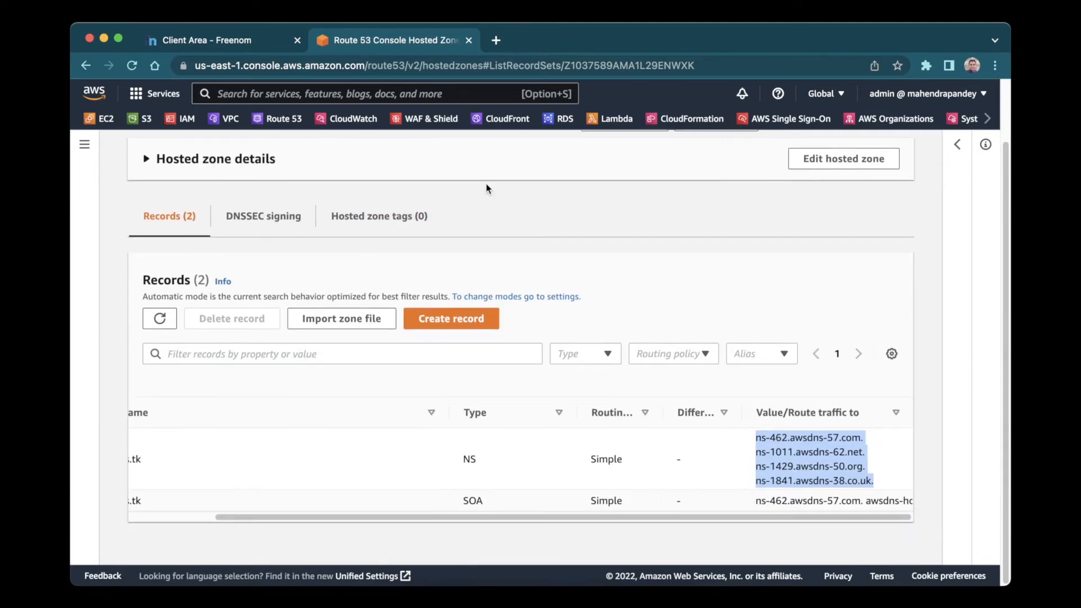
pyautogui.click(466, 320)
pyautogui.write('test')
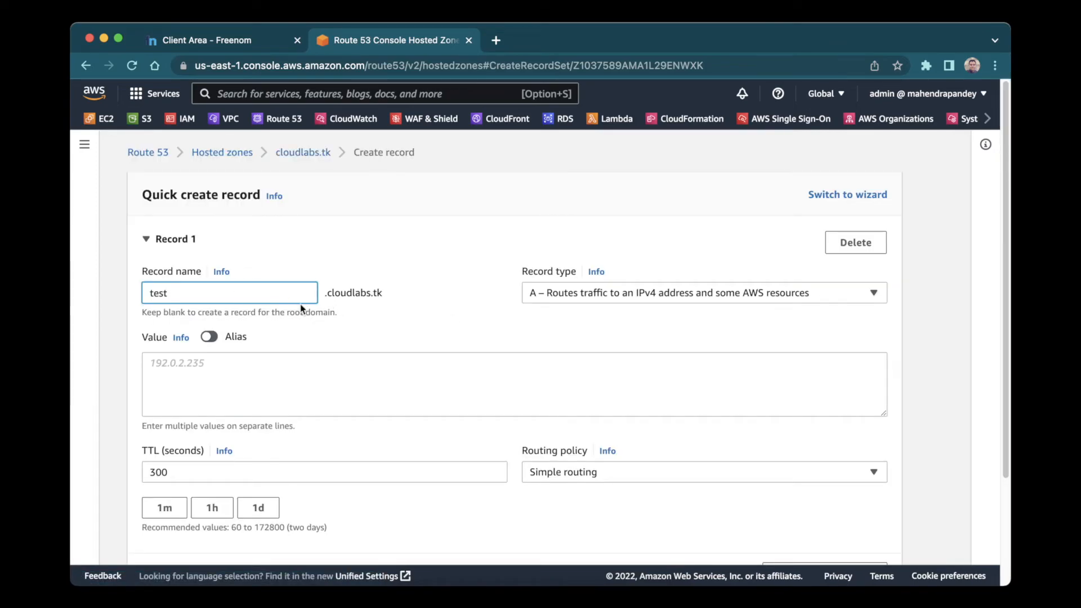
pyautogui.click(445, 375)
pyautogui.write('1.1.1.1')
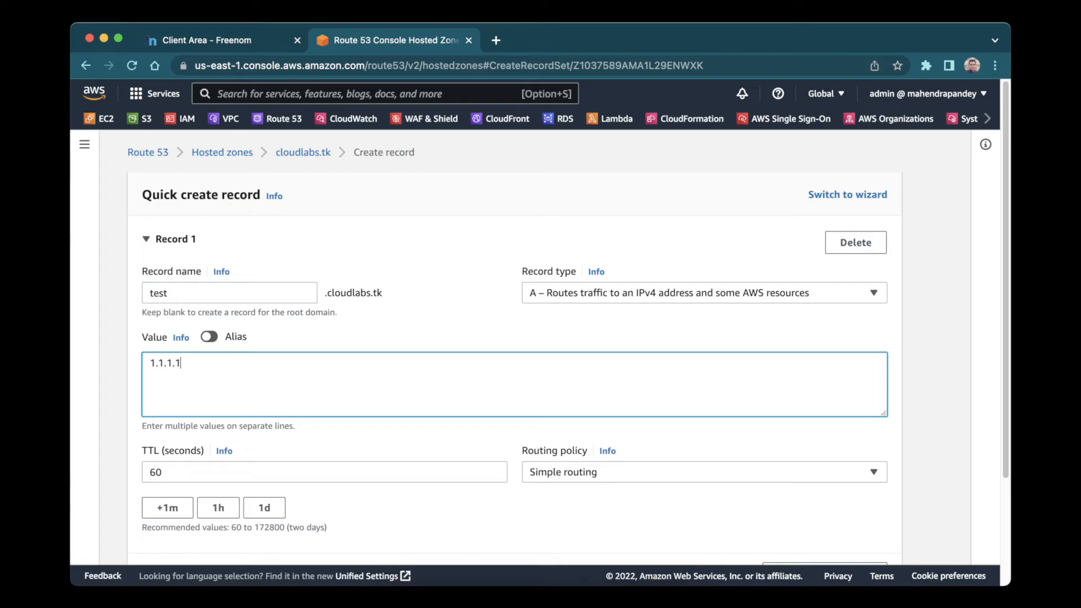
# Highlight the new test.cloudlabs.tk record's 1.1.1.1 value in the records list.
pyautogui.scroll(-3, 451, 379)
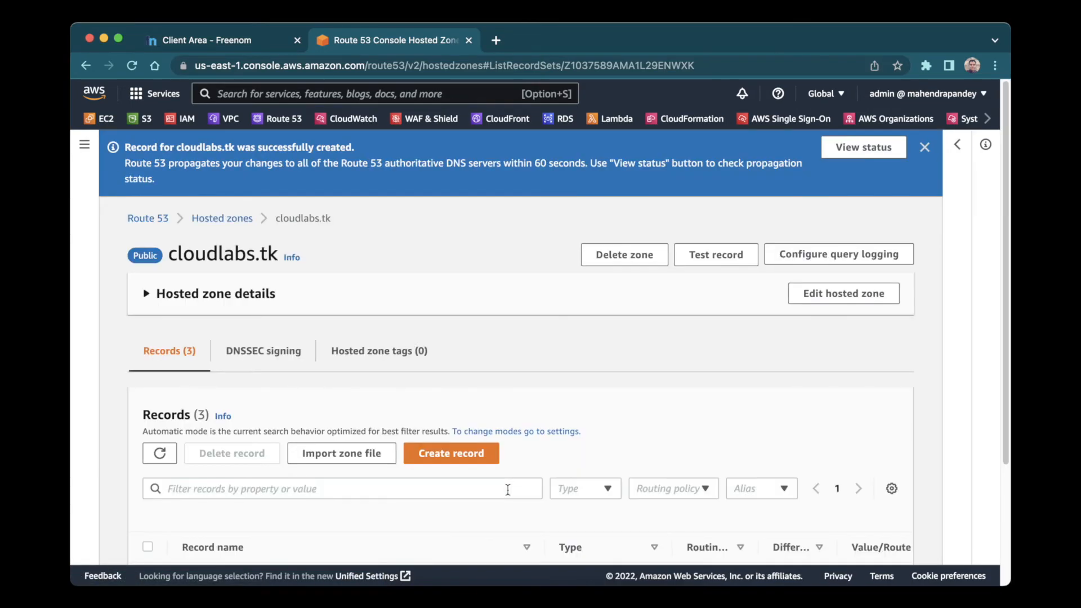
pyautogui.scroll(-3, 507, 489)
pyautogui.moveTo(182, 501); pyautogui.dragTo(269, 507)
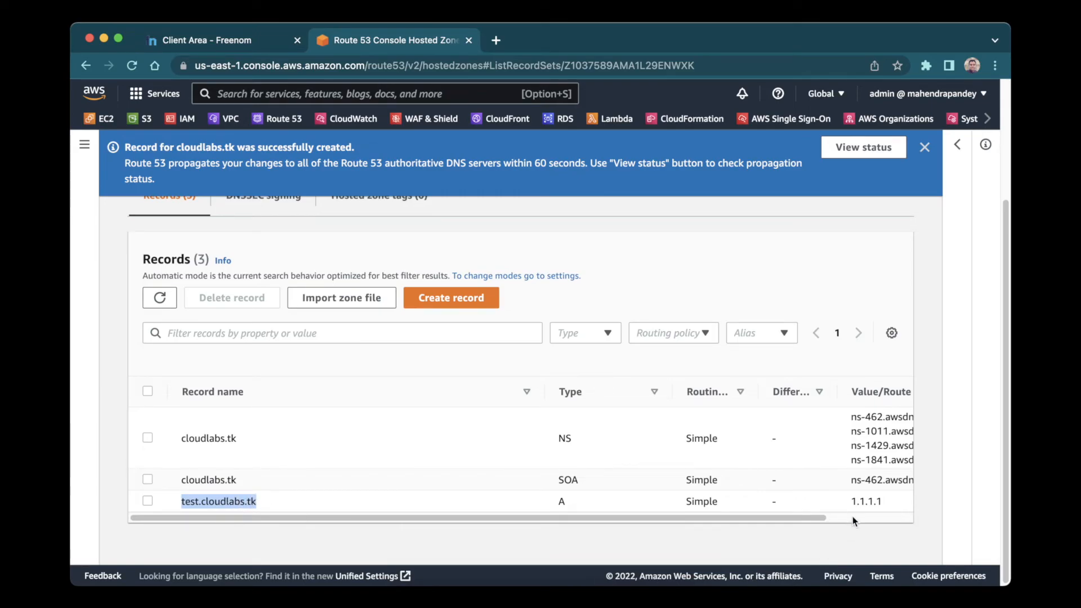
pyautogui.moveTo(850, 502); pyautogui.dragTo(881, 501)
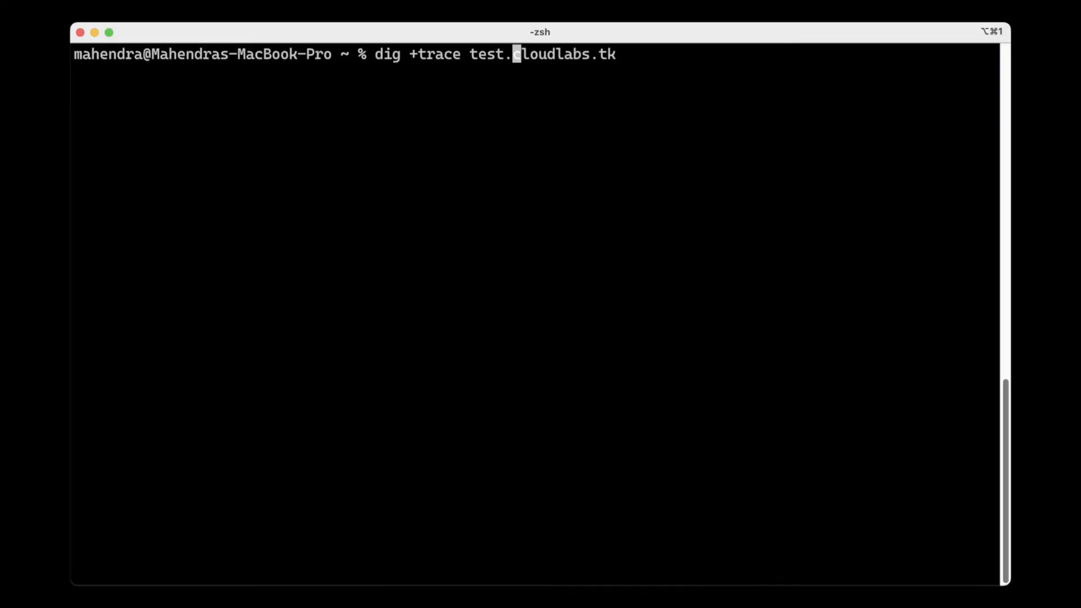
# Run dig +trace test.cloudlabs.tk and highlight the A-record answer 1.1.1.1 with 60-second TTL.
pyautogui.press('Return')
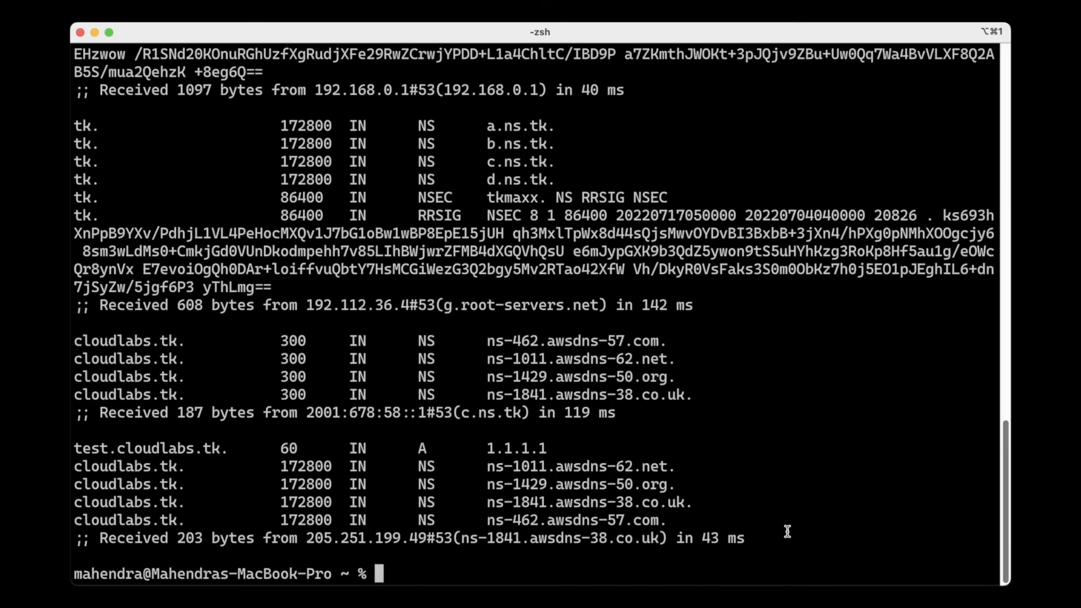
pyautogui.moveTo(550, 449); pyautogui.dragTo(73, 448)
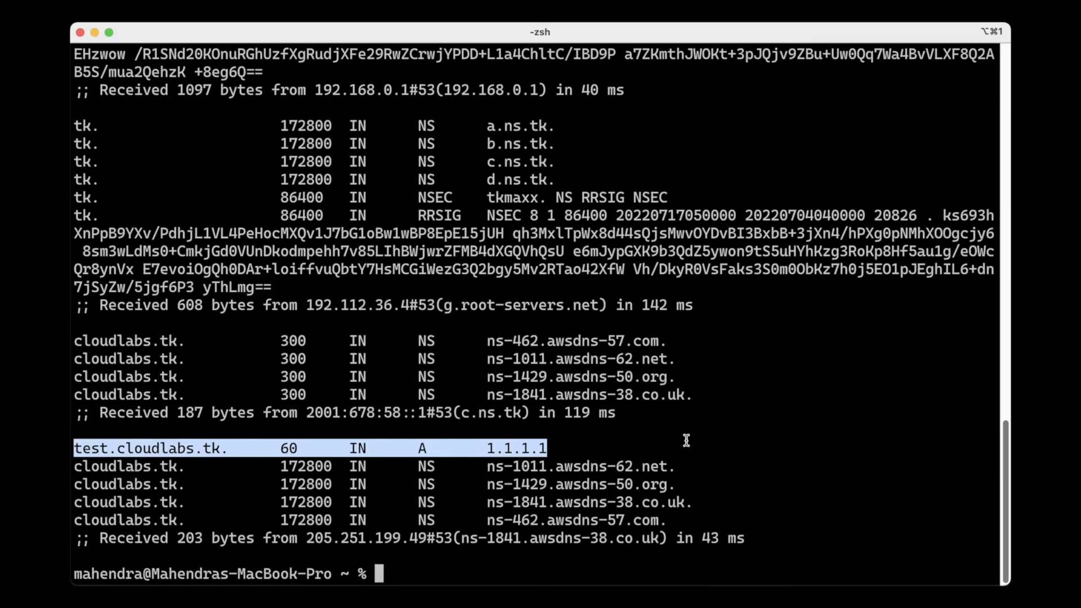